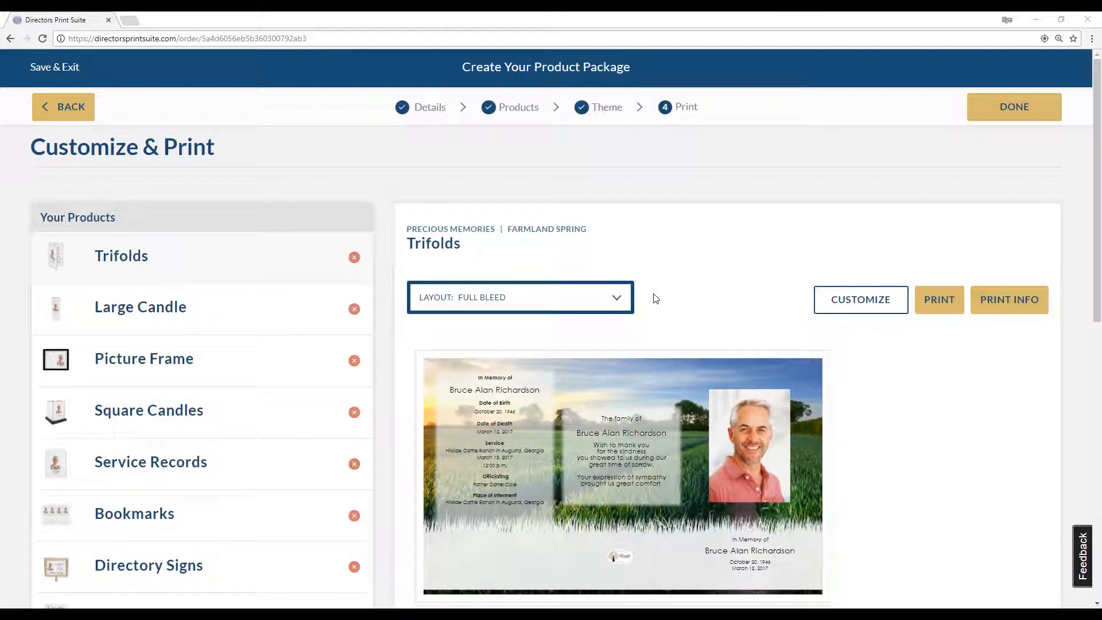
# Step: Open the Register Book product and set its layout to White Border
pyautogui.scroll(-2, 240, 431)
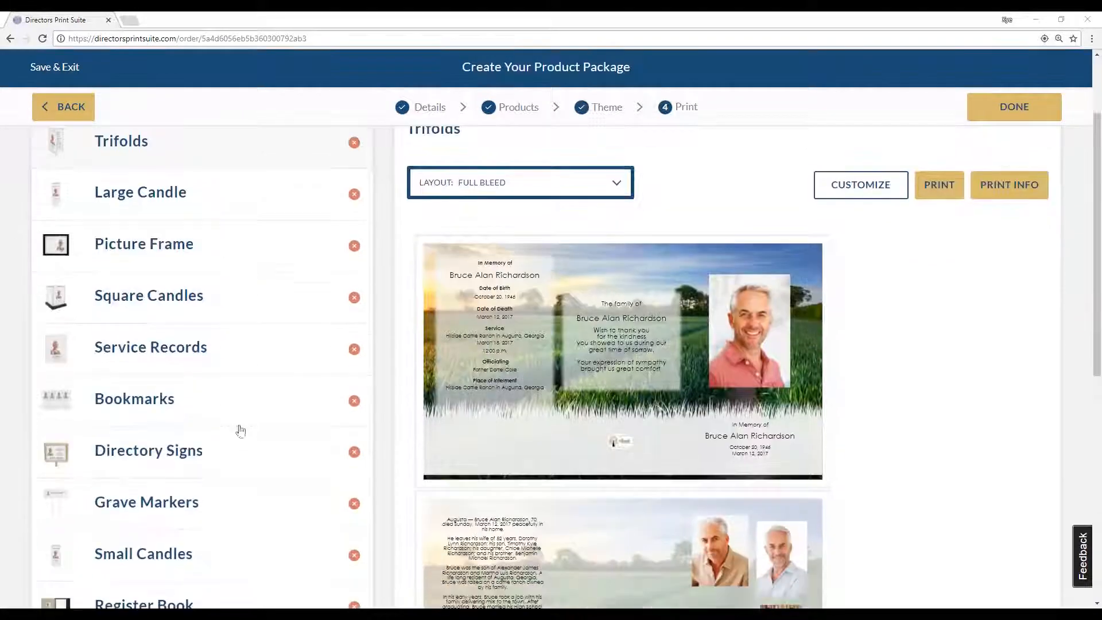
pyautogui.click(158, 599)
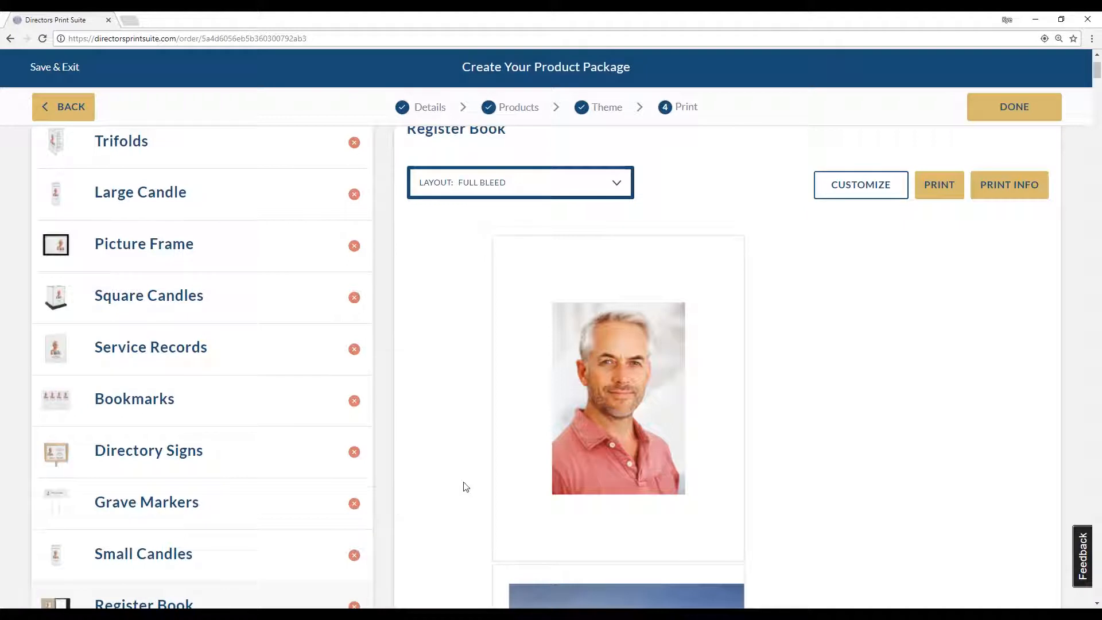
pyautogui.scroll(1, 462, 485)
pyautogui.click(524, 247)
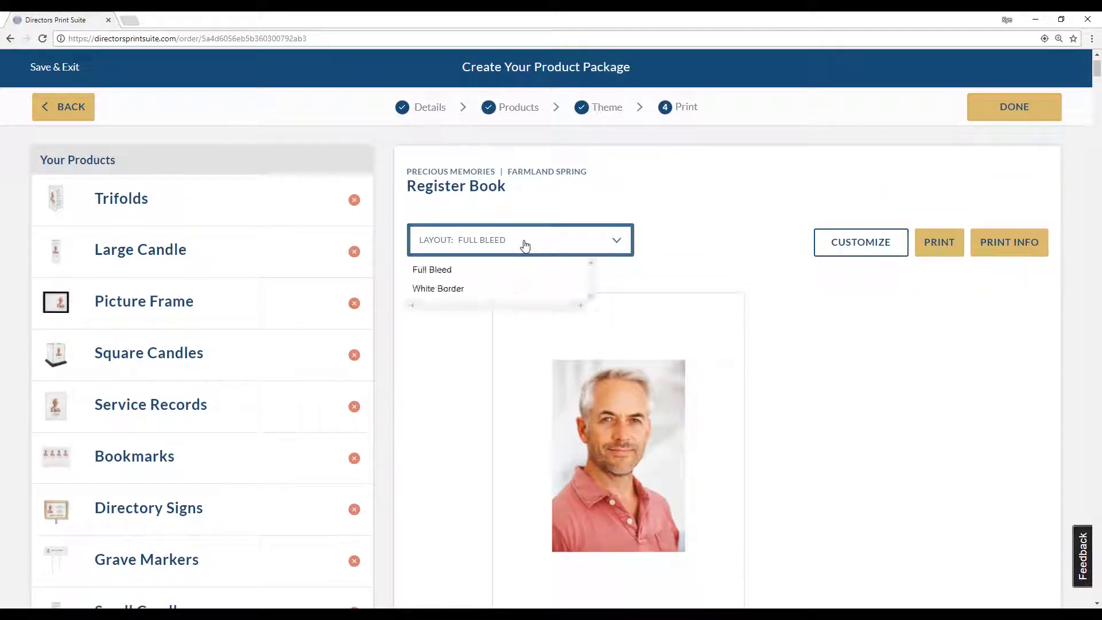
pyautogui.click(516, 290)
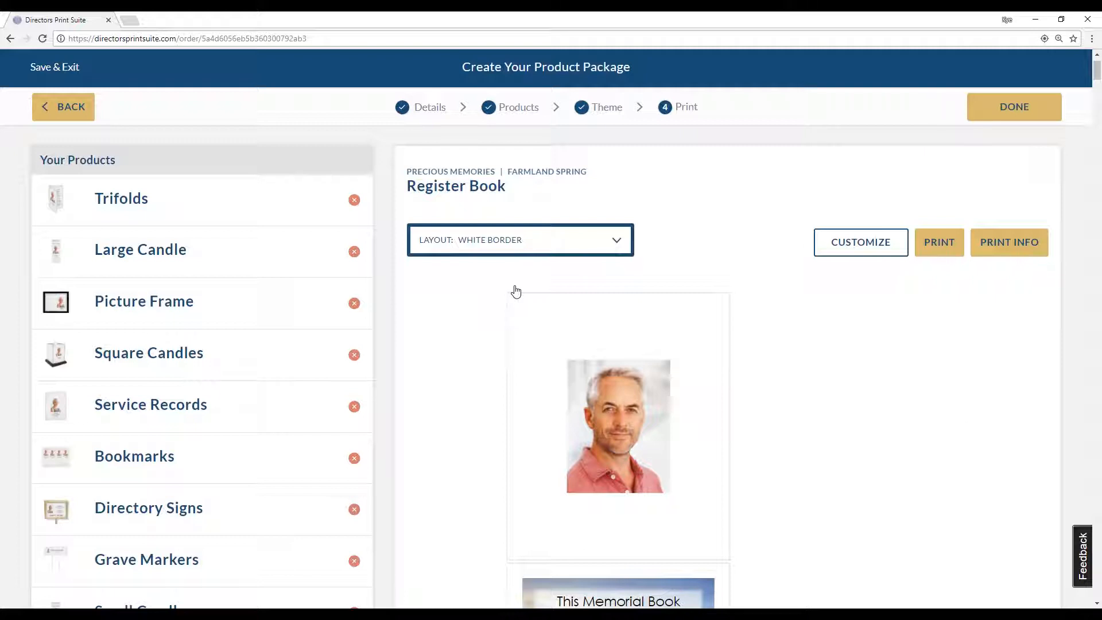
# Step: Review the Register Book's print information, including its paper, print and Adobe Reader settings, and close it
pyautogui.click(1014, 255)
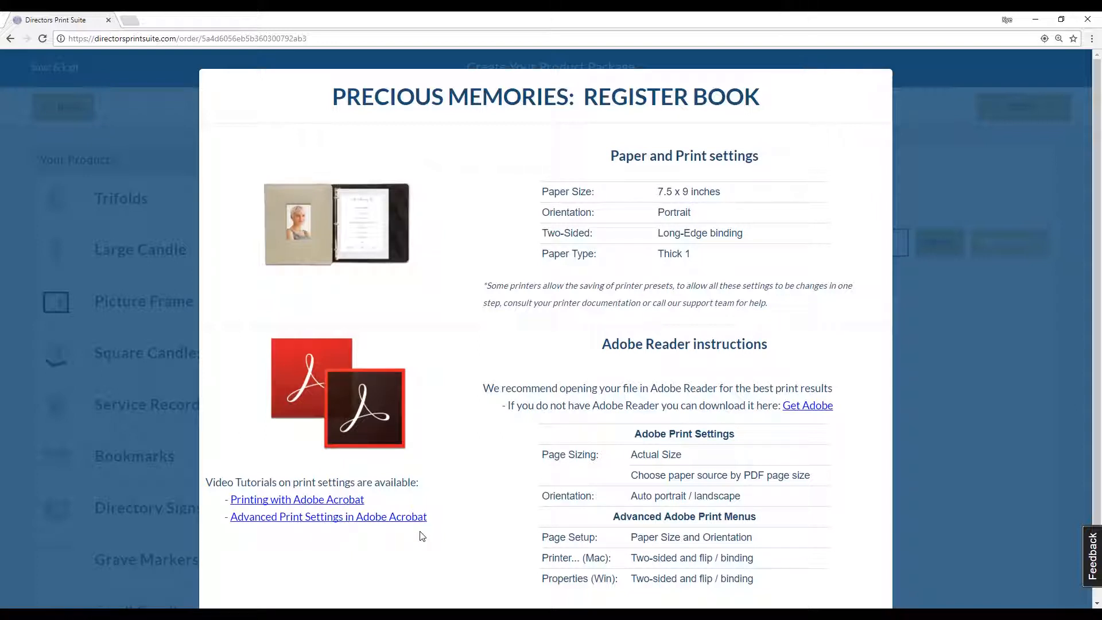
pyautogui.scroll(-2, 422, 536)
pyautogui.click(563, 561)
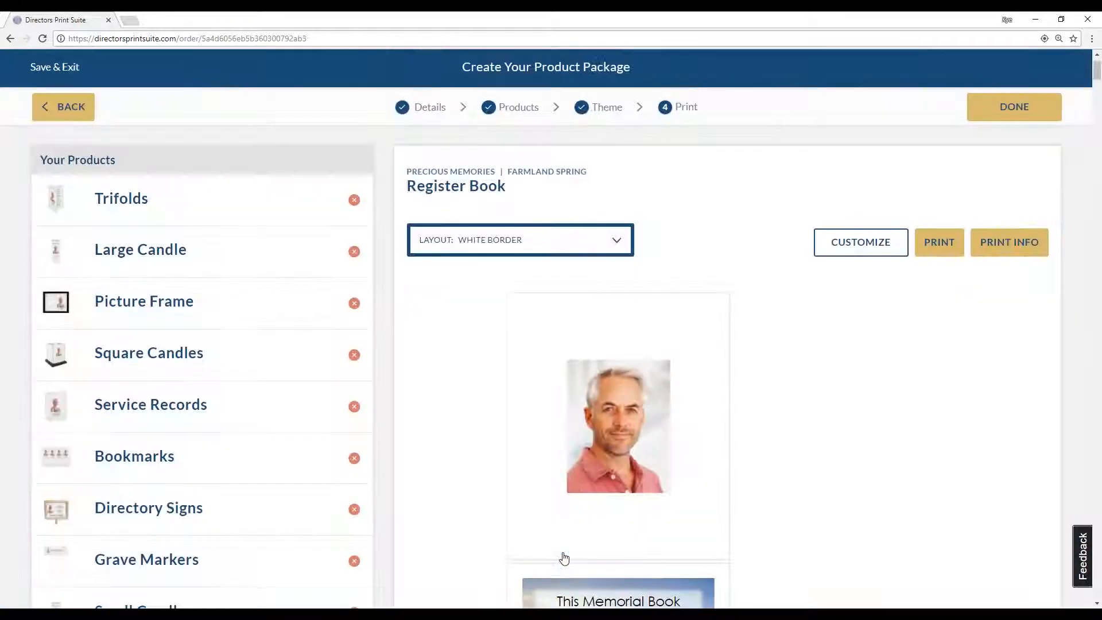
# Step: Generate the Register Book's print files and view the single-page portrait photo PDF in Adobe Acrobat at 75% zoom
pyautogui.click(950, 249)
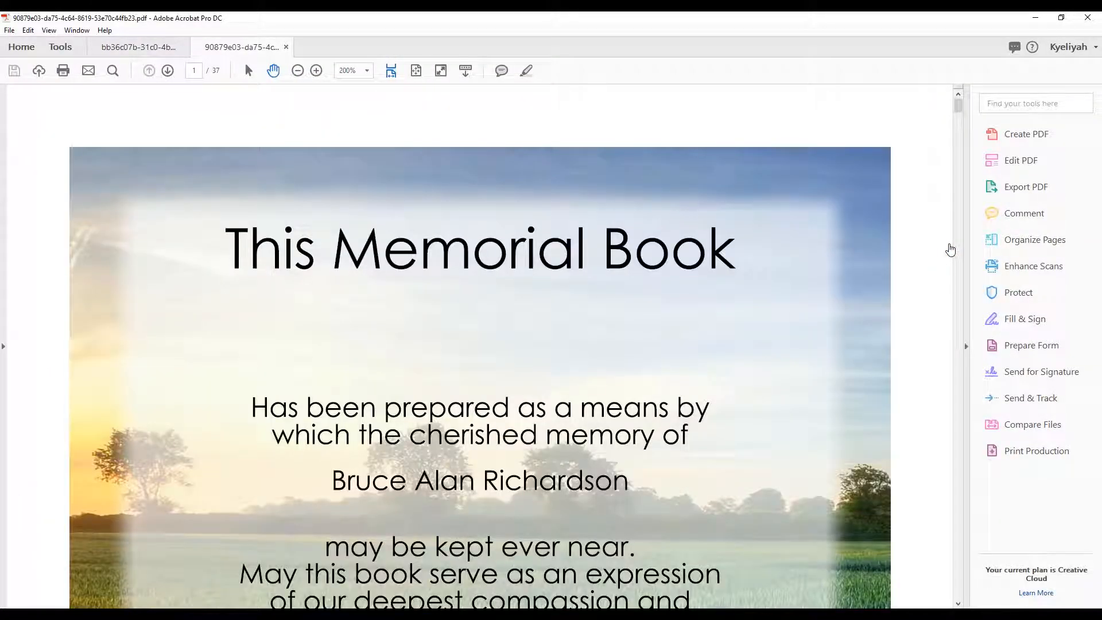
pyautogui.click(163, 49)
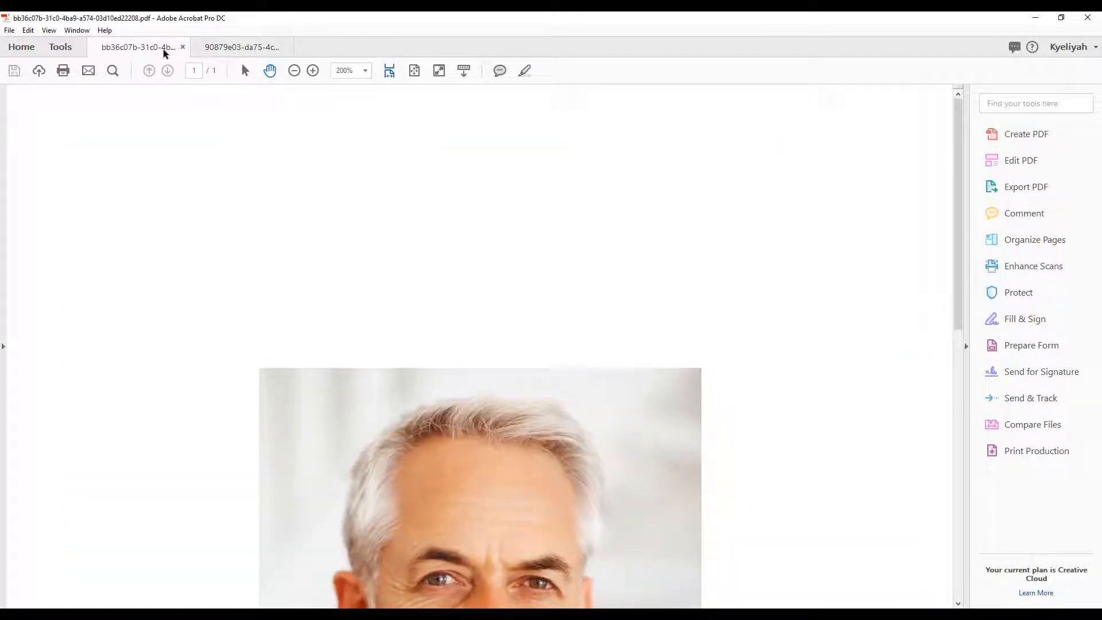
pyautogui.click(347, 70)
pyautogui.click(366, 70)
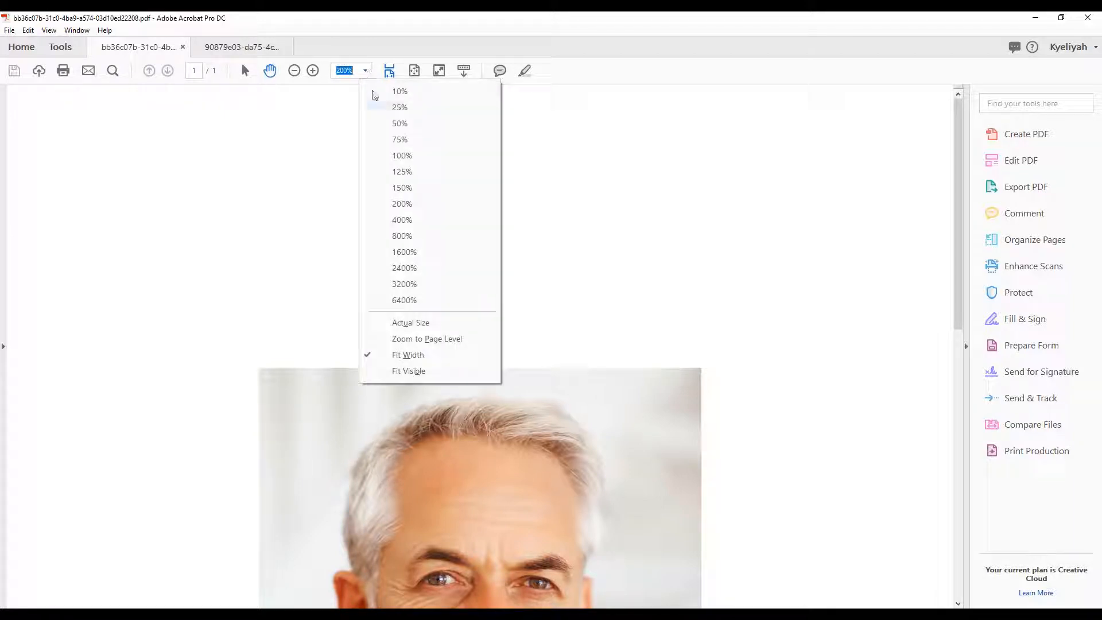
pyautogui.click(389, 140)
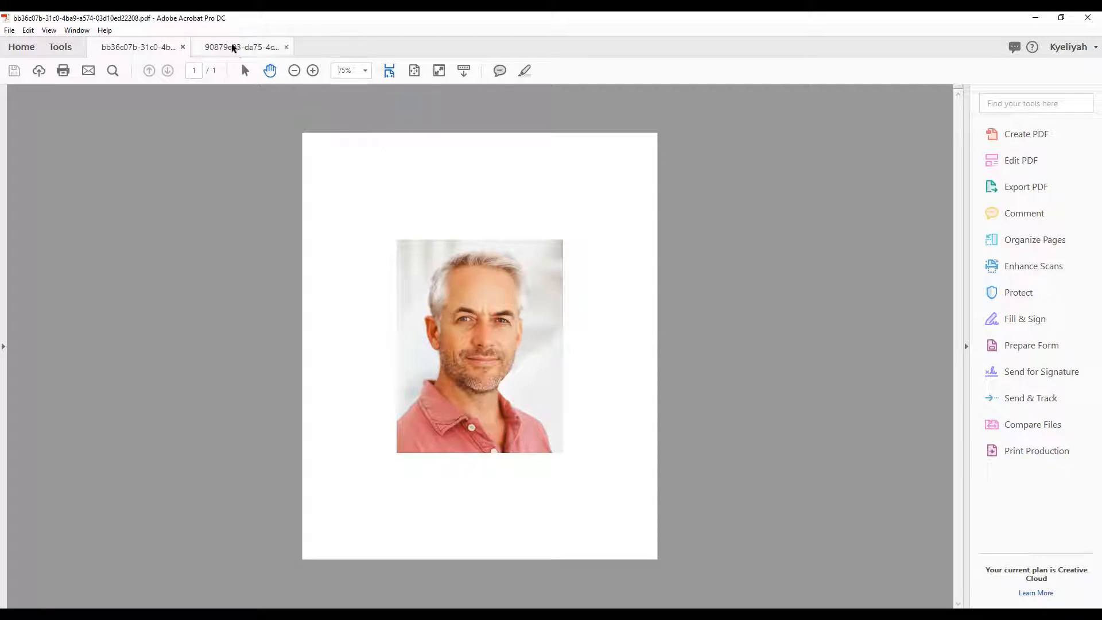
# Step: Switch to the multi-page memorial book PDF and view it at 75% zoom
pyautogui.click(229, 45)
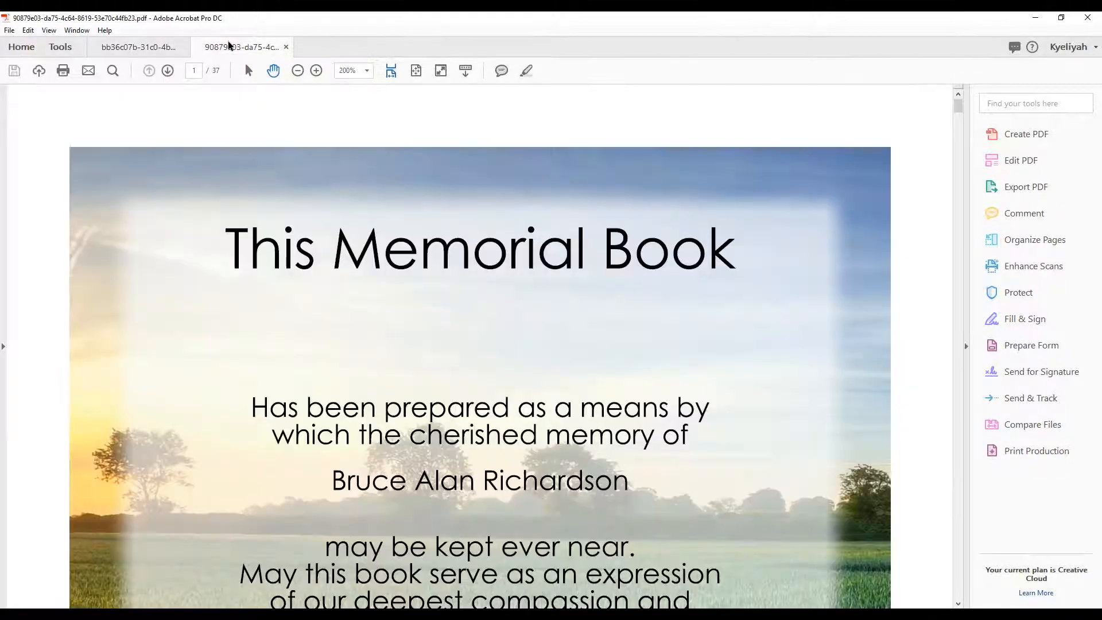
pyautogui.click(366, 71)
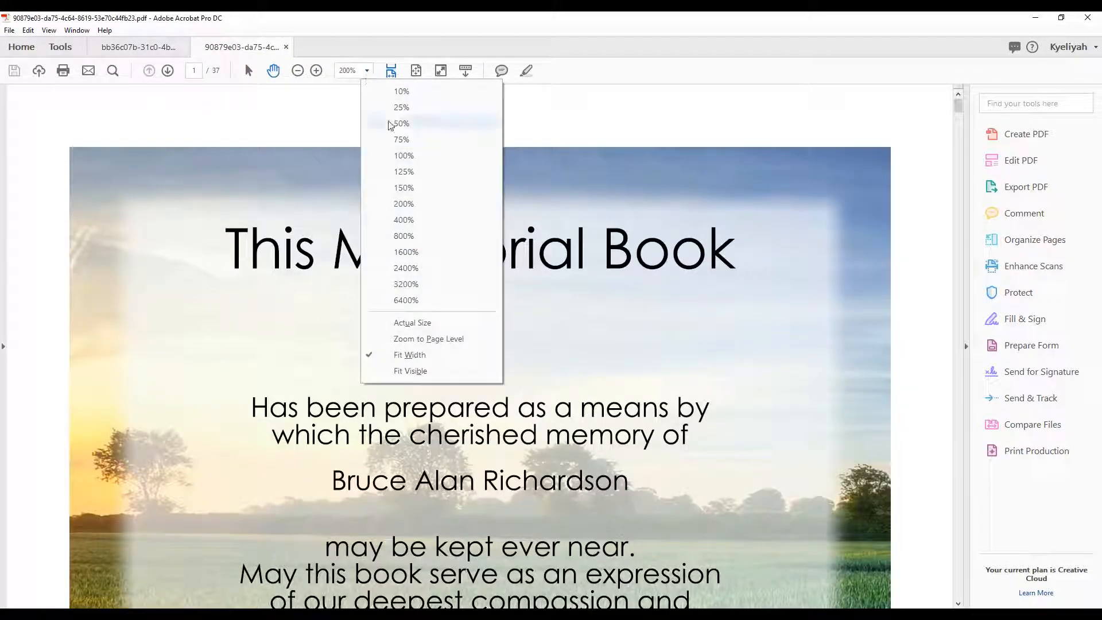
pyautogui.click(386, 140)
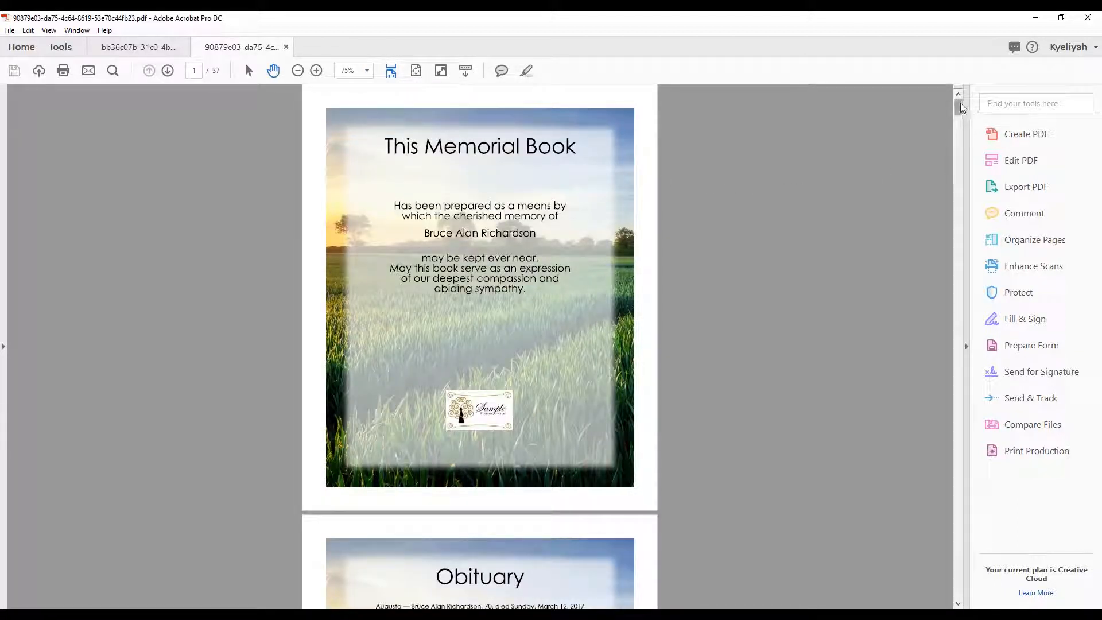
pyautogui.moveTo(958, 108)
pyautogui.mouseDown()
pyautogui.moveTo(965, 201)
pyautogui.moveTo(958, 105)
pyautogui.mouseUp()
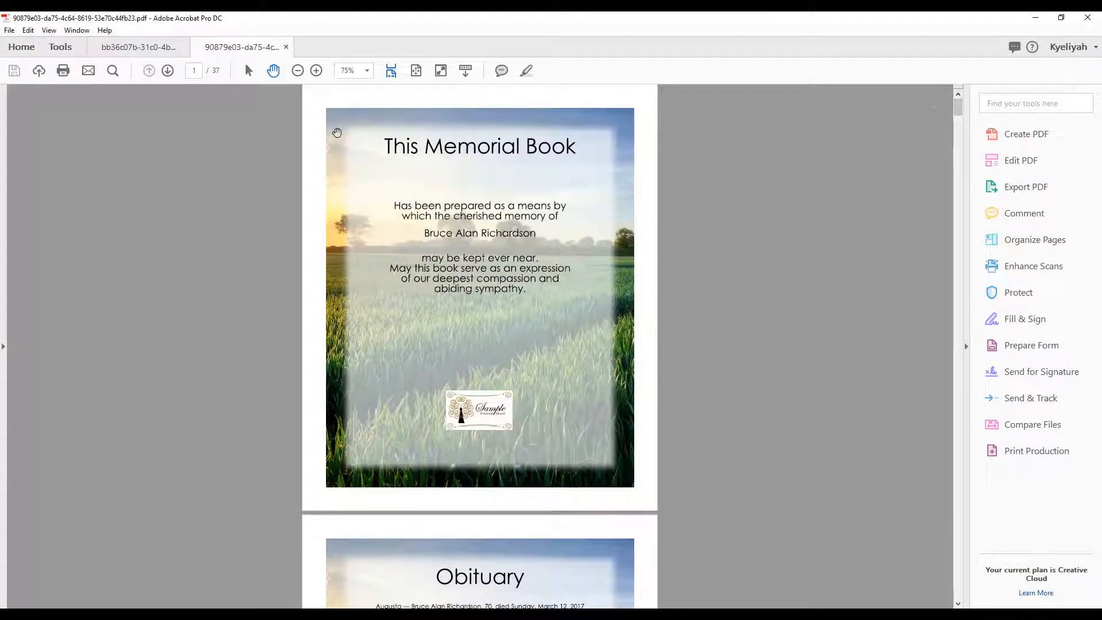
# Step: Start printing the memorial book PDF, keeping the Accounting printer, and enable printing on both sides of the paper
pyautogui.click(10, 30)
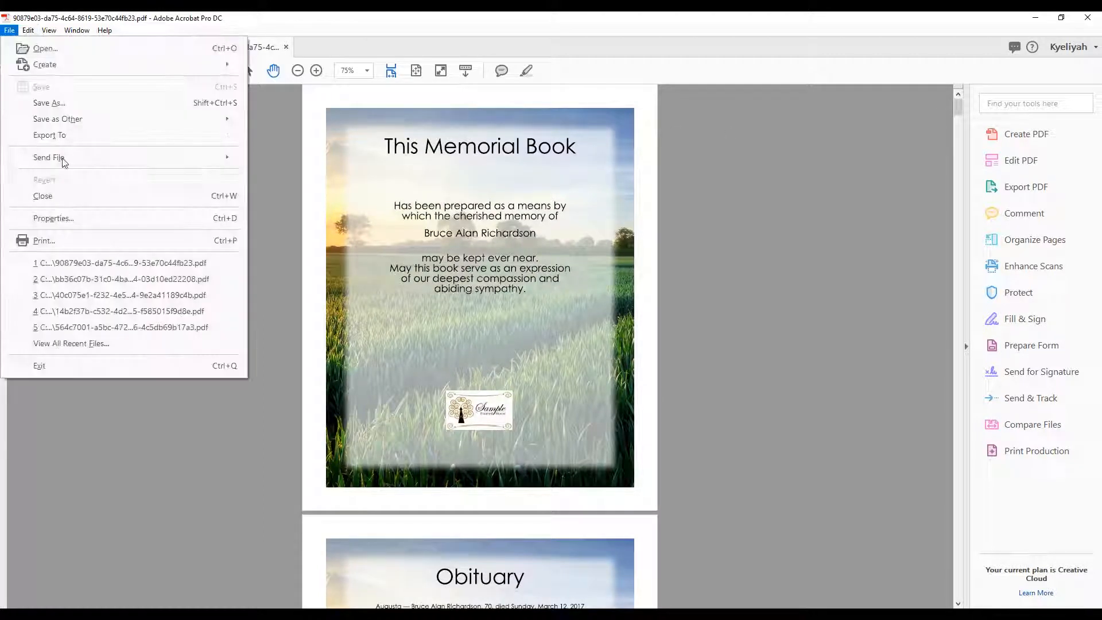
pyautogui.click(72, 241)
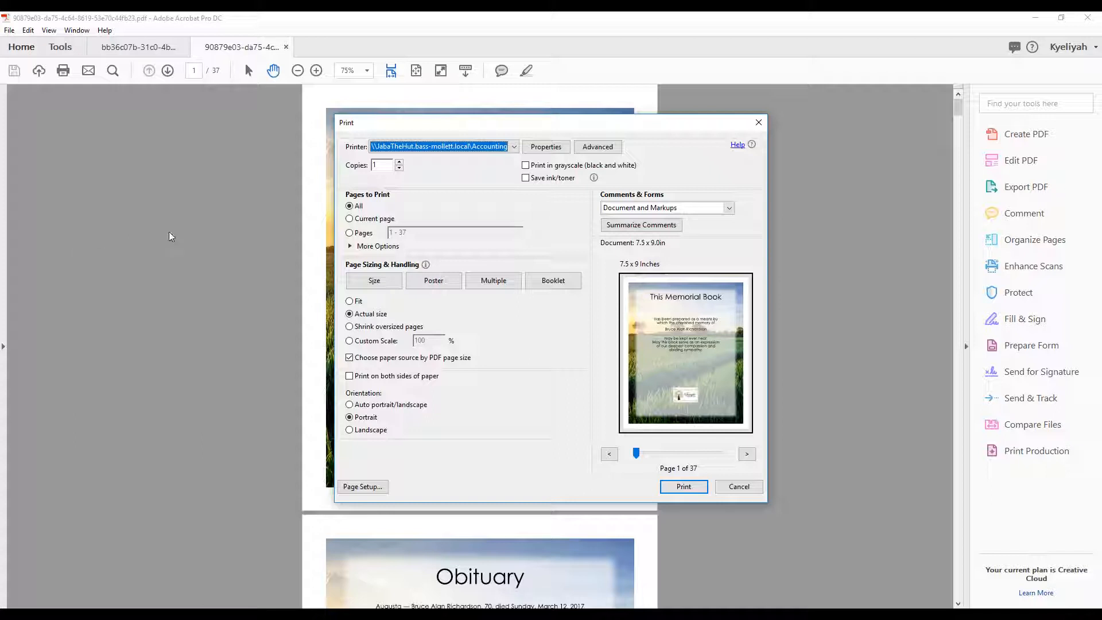
pyautogui.click(431, 148)
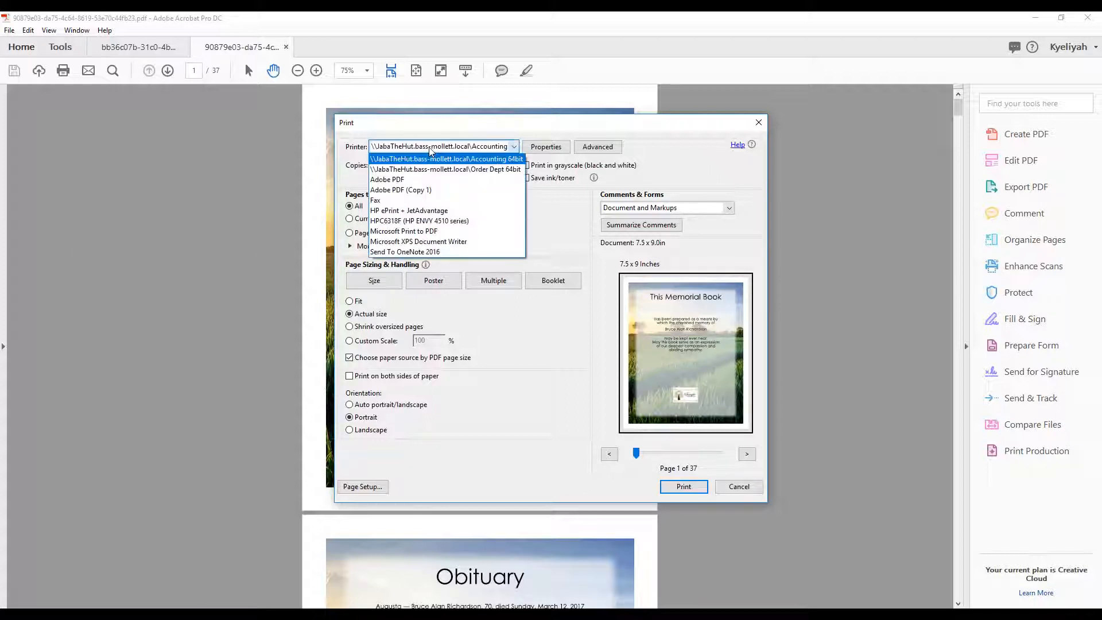
pyautogui.click(432, 150)
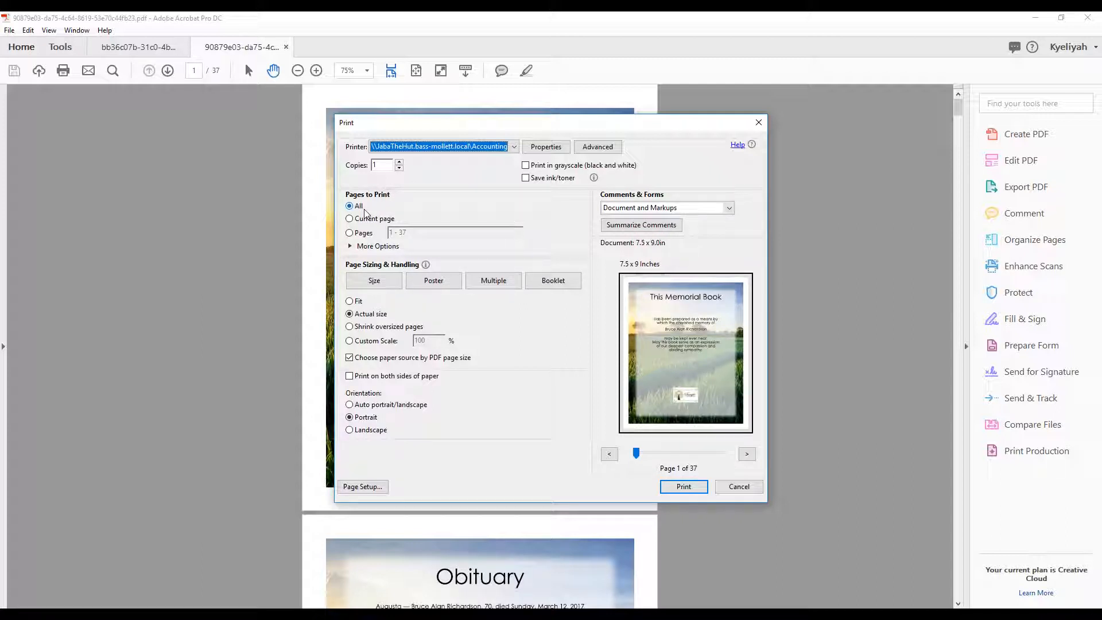
pyautogui.click(385, 376)
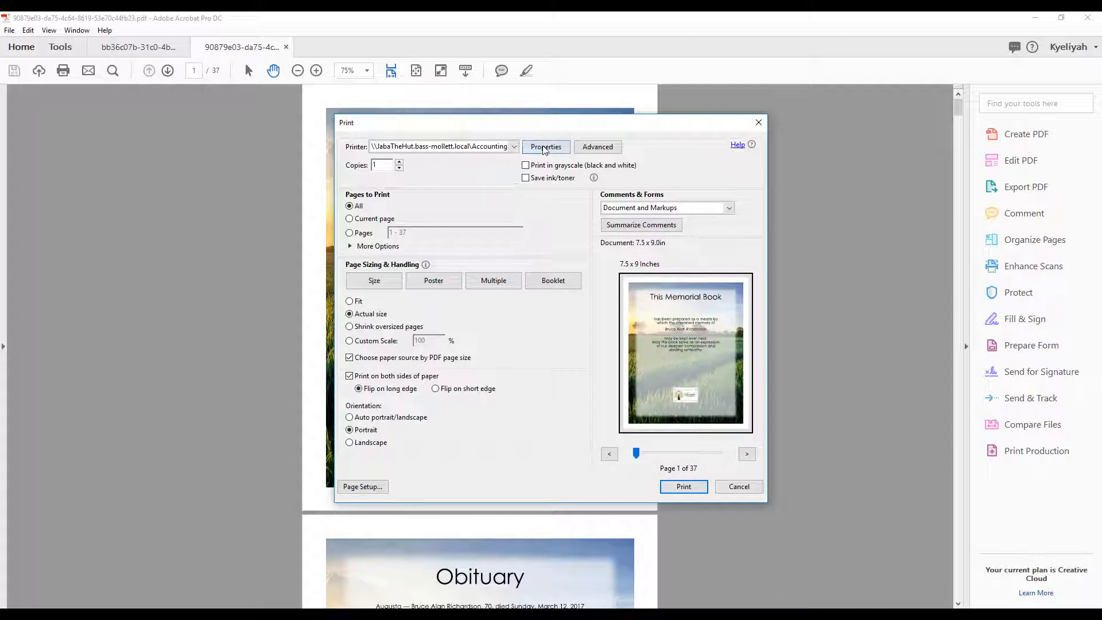
# Step: In the printer's properties, set the document size to Custom Paper Size and the print mode to Color
pyautogui.click(545, 148)
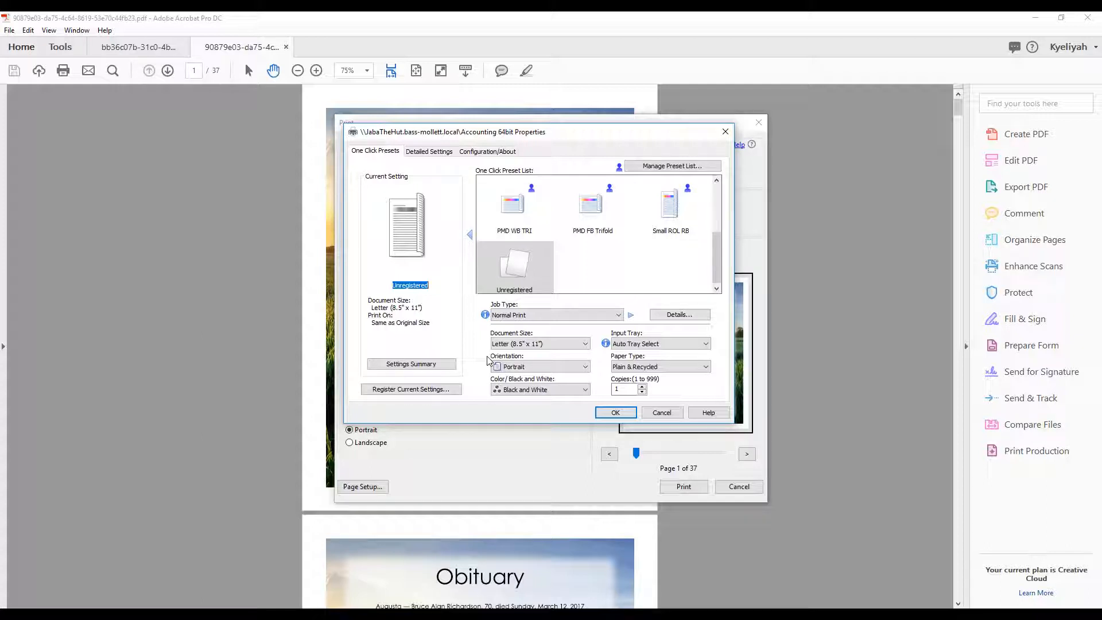
pyautogui.click(500, 344)
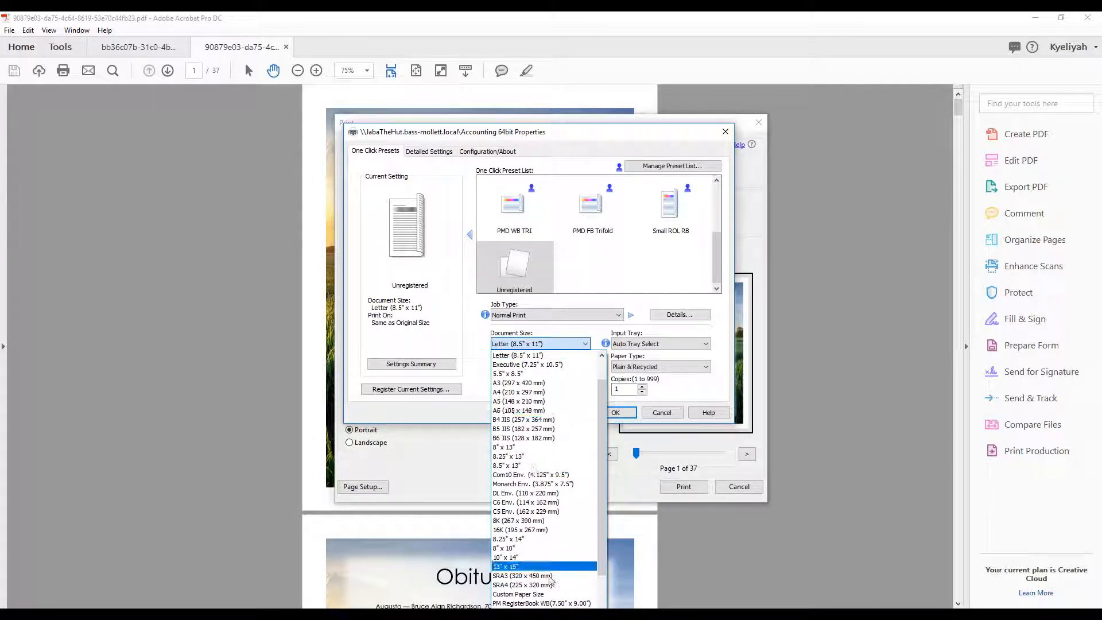
pyautogui.click(545, 595)
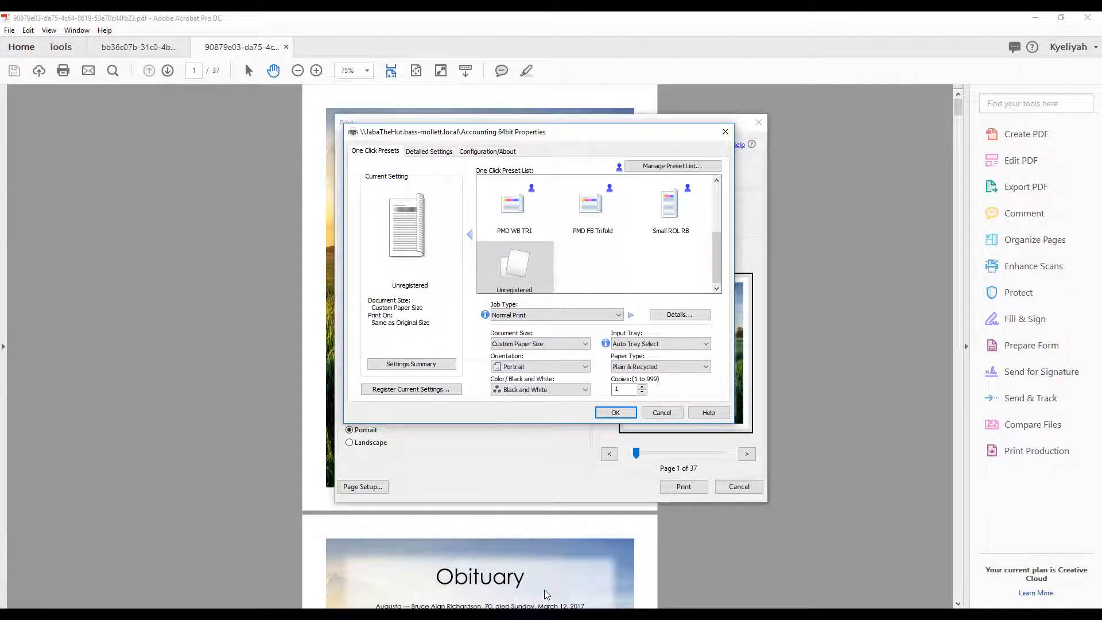
pyautogui.click(544, 390)
pyautogui.click(543, 402)
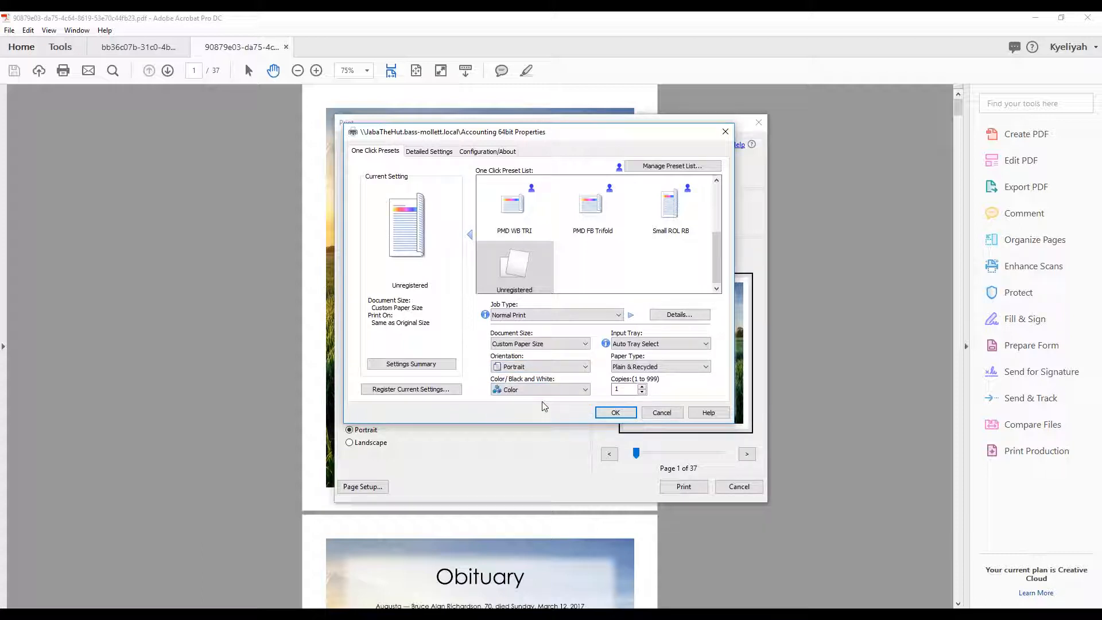
# Step: Set the input tray to Bypass Tray and the paper type to Thick 1 (106 to 169 g/m2)
pyautogui.click(642, 345)
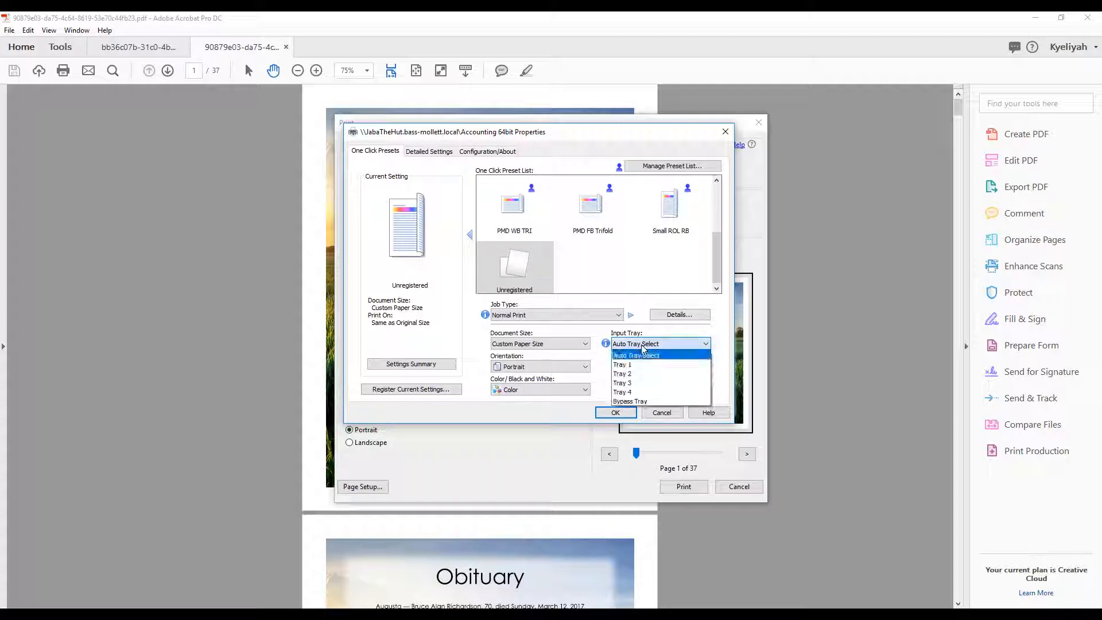
pyautogui.click(632, 401)
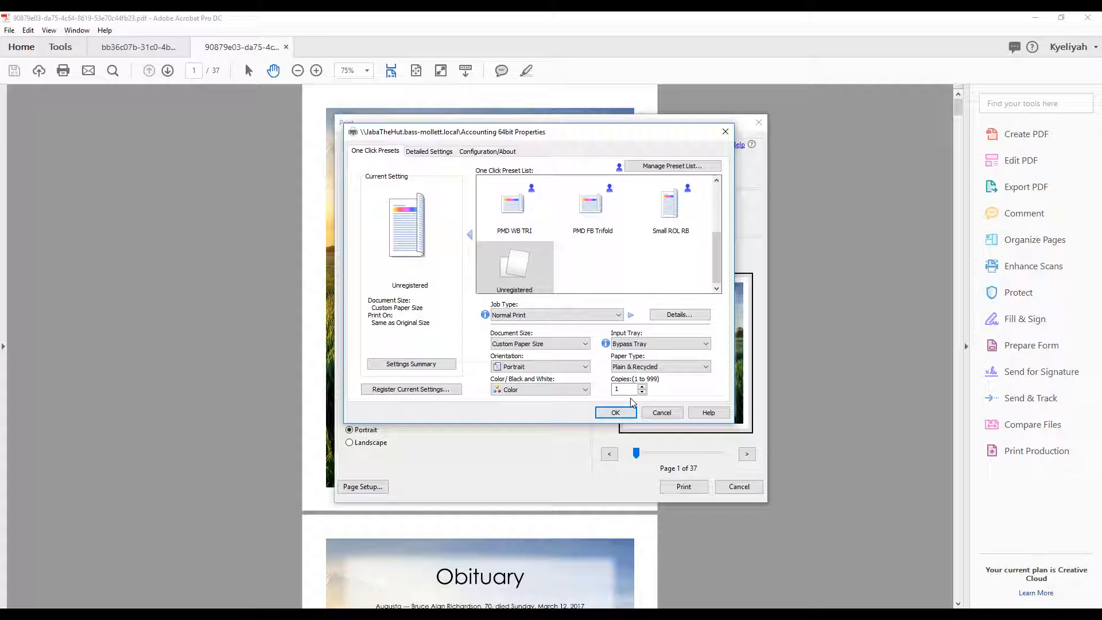
pyautogui.click(624, 368)
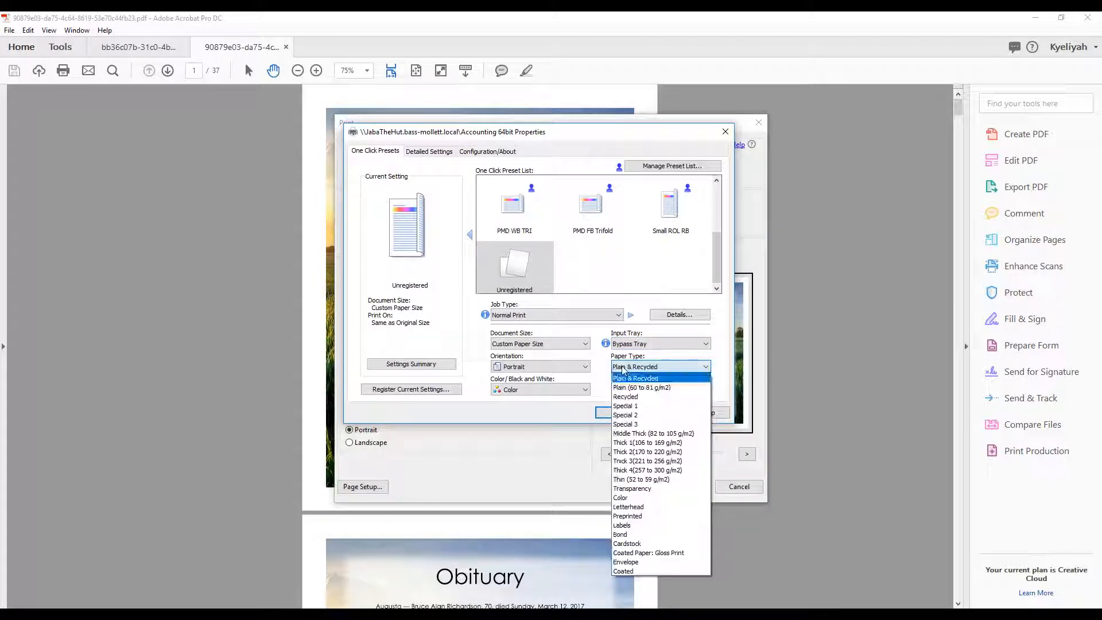
pyautogui.click(626, 442)
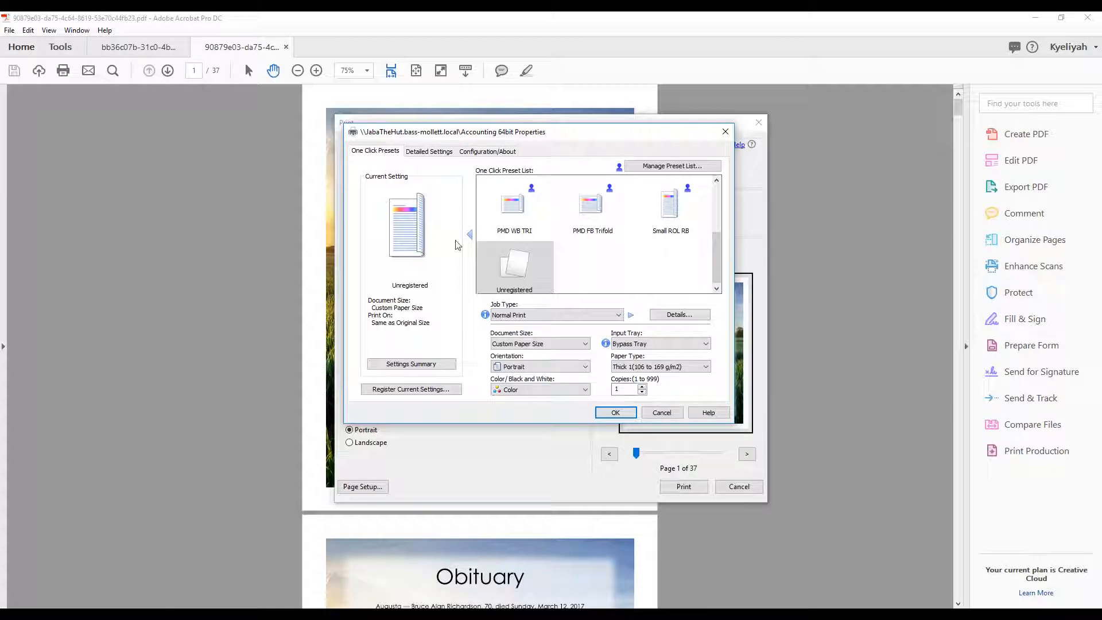
# Step: Set the custom paper width to 7.5 inches in the printer's detailed settings
pyautogui.click(442, 153)
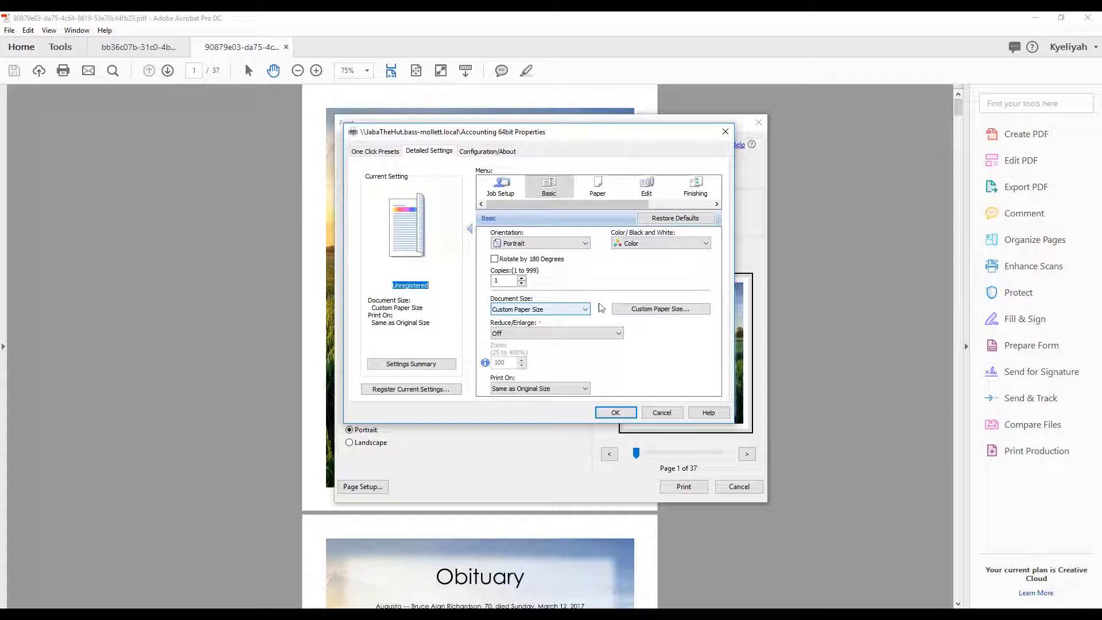
pyautogui.click(636, 310)
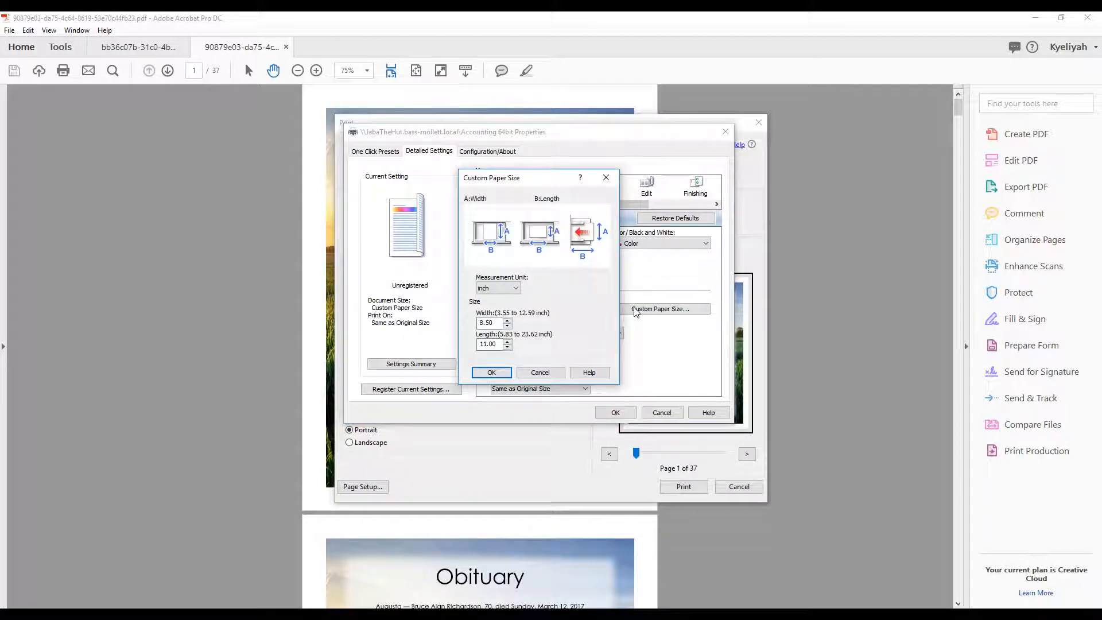
pyautogui.doubleClick(492, 323)
pyautogui.write('7.5')
pyautogui.click(489, 372)
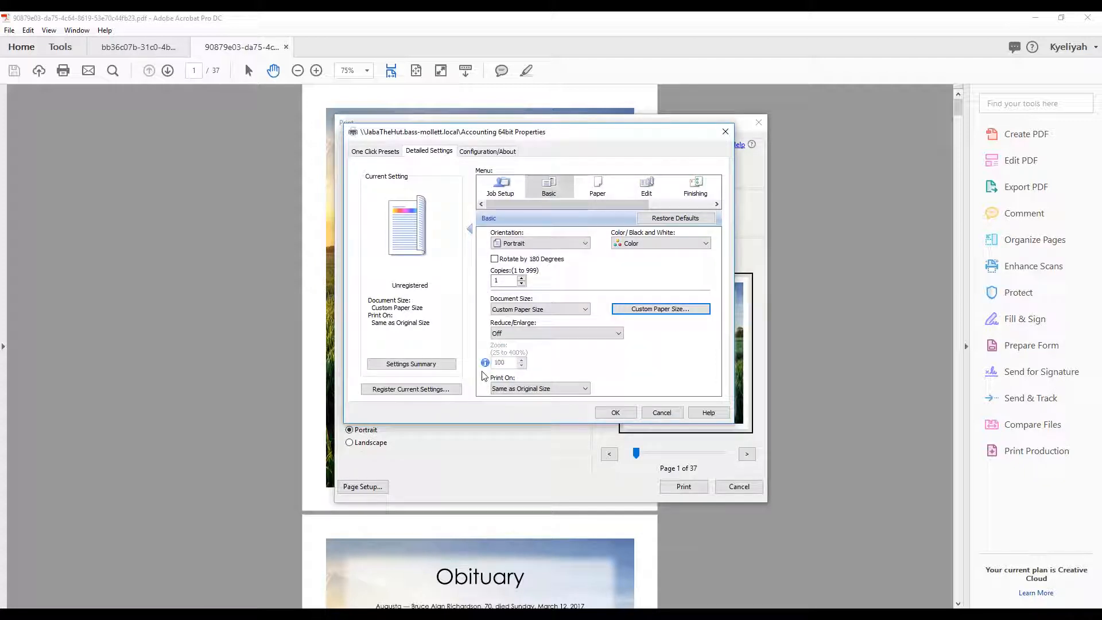
# Step: Look at the preset registration and job setup options, and apply the printer properties without registering a preset
pyautogui.click(392, 390)
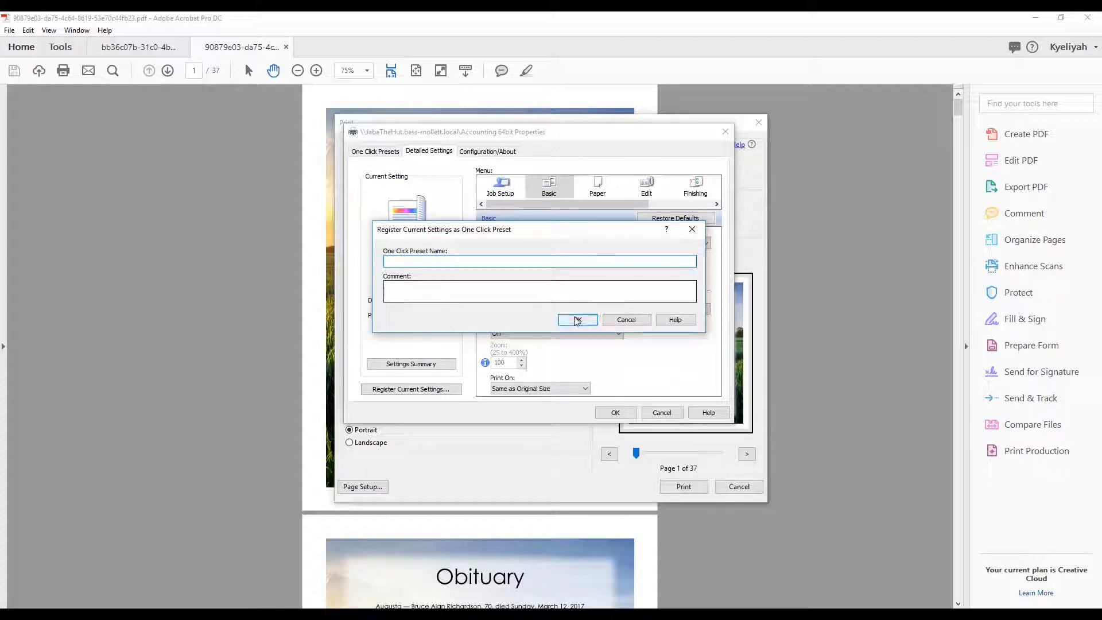
pyautogui.click(617, 320)
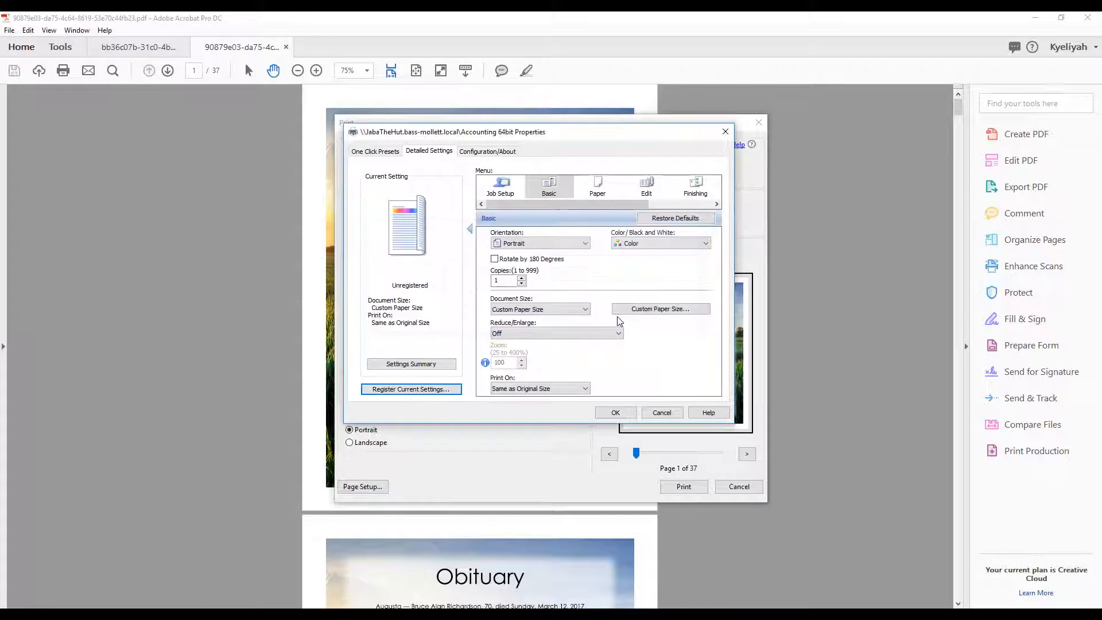
pyautogui.click(500, 181)
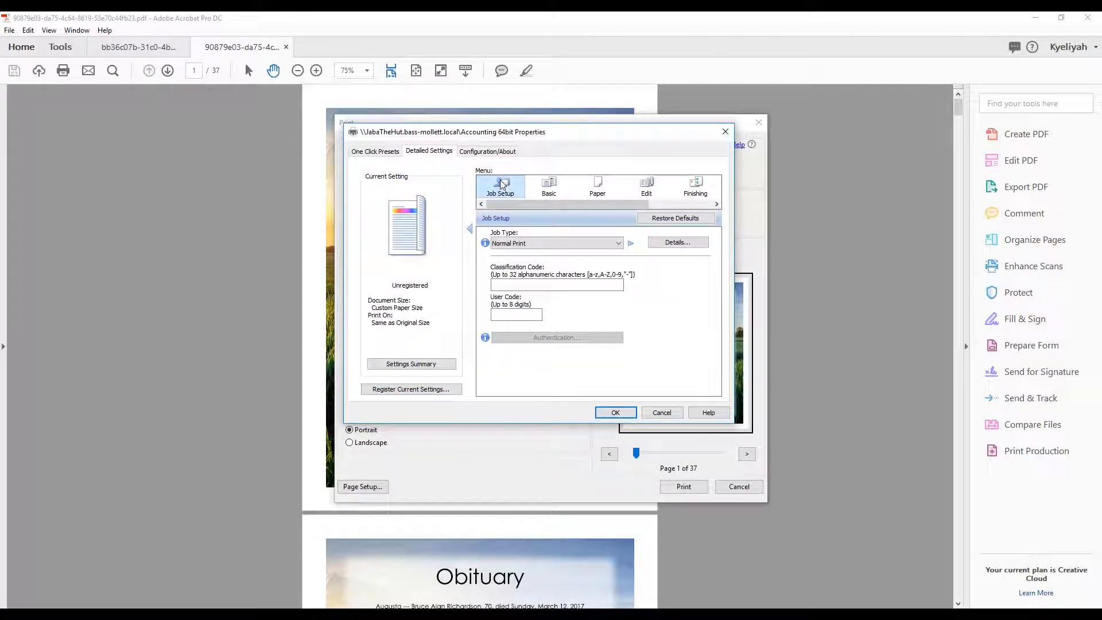
pyautogui.click(384, 152)
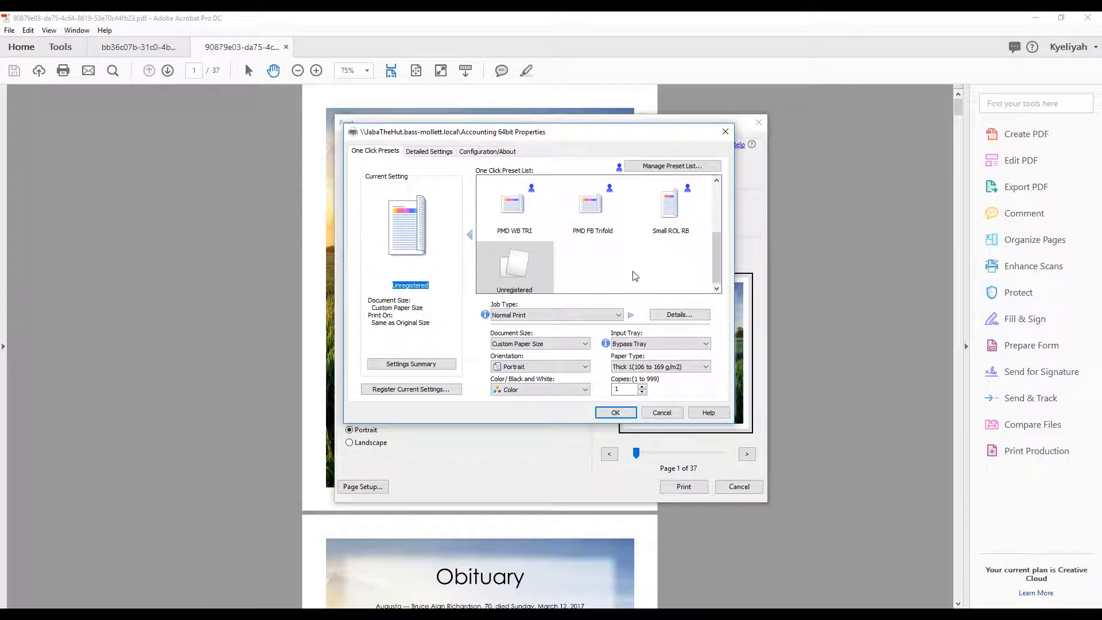
pyautogui.click(616, 412)
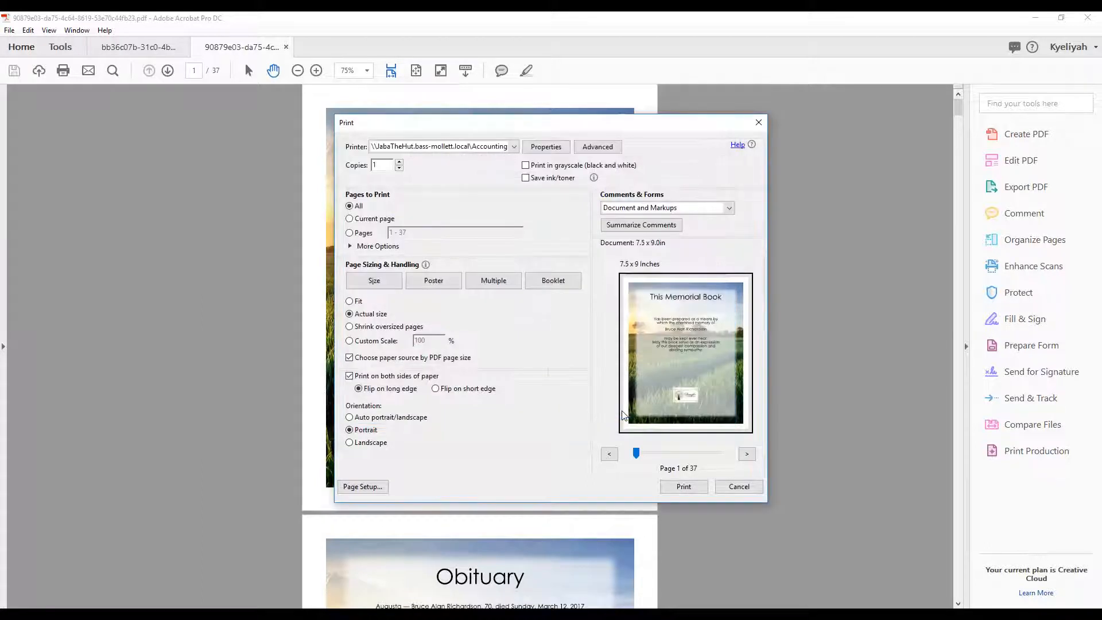